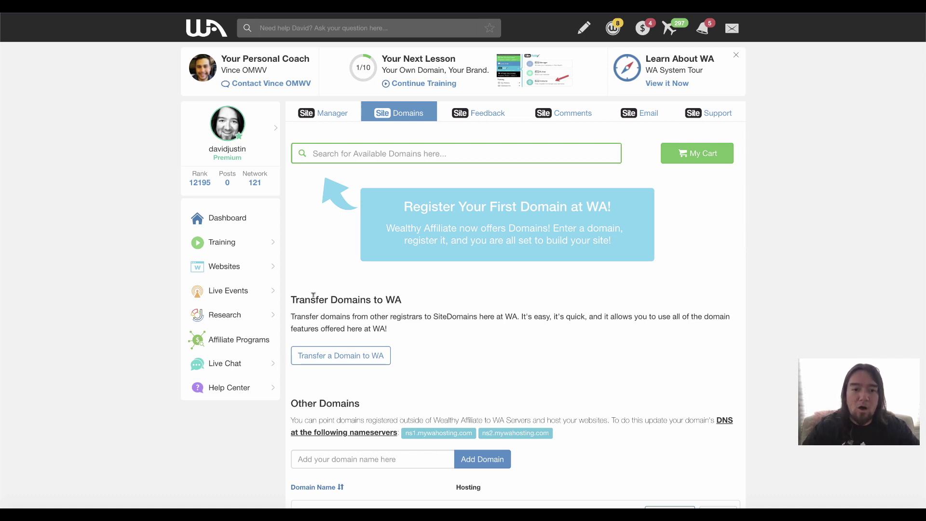
Step: Go to Wealthy Affiliate's domains page and copy the WA nameserver instructions text
click(217, 270)
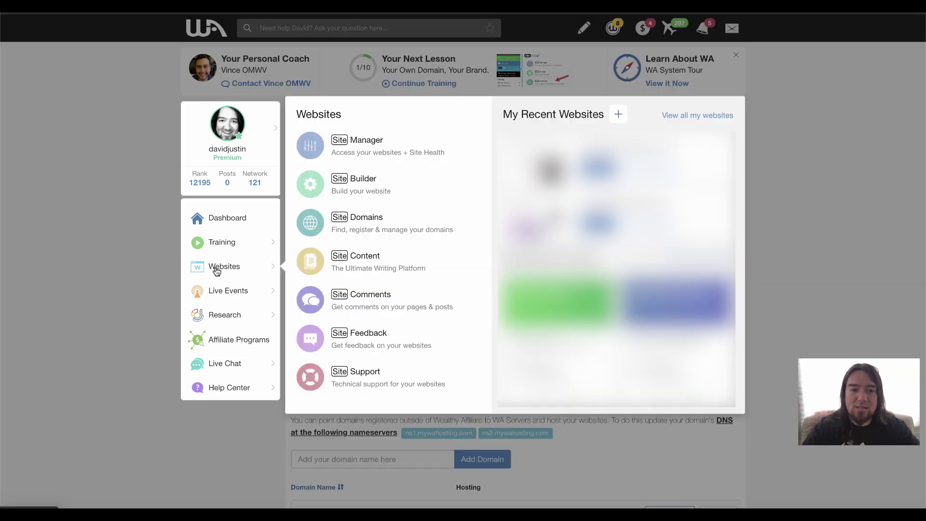
click(346, 223)
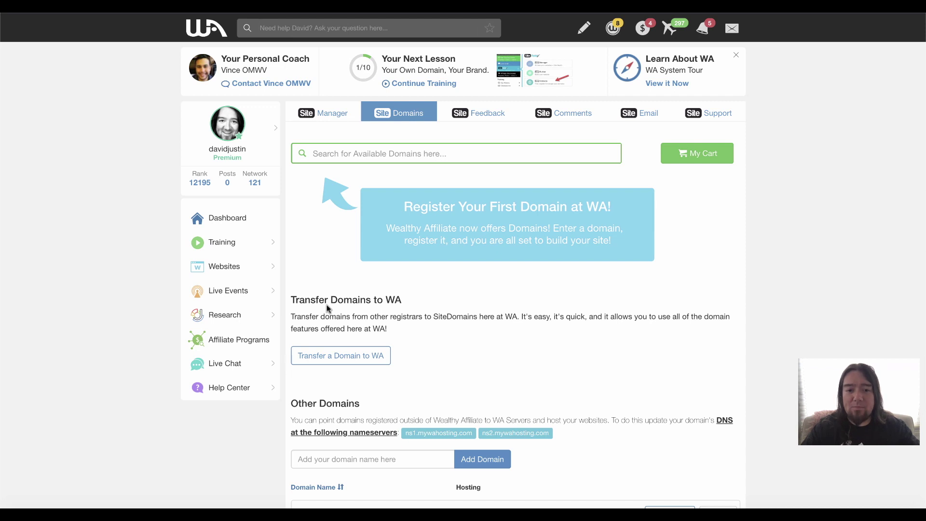
click(325, 456)
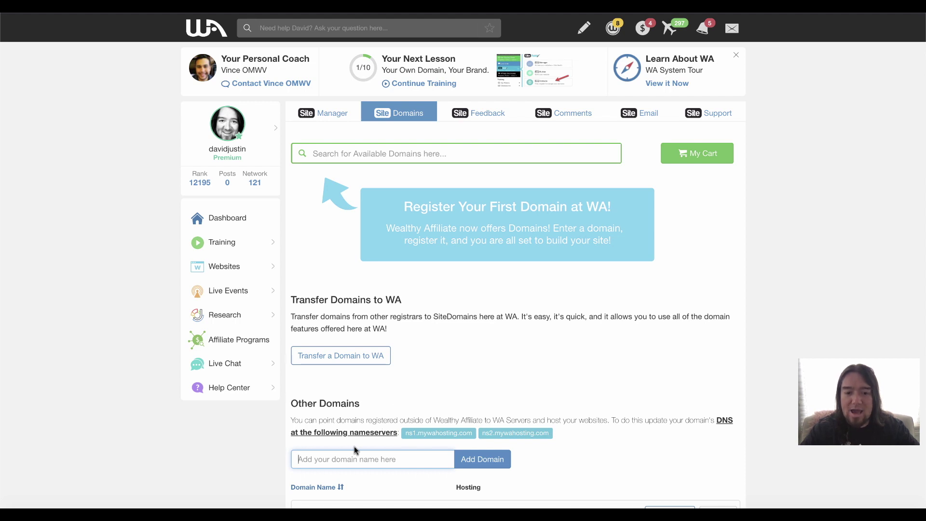
triple_click(403, 433)
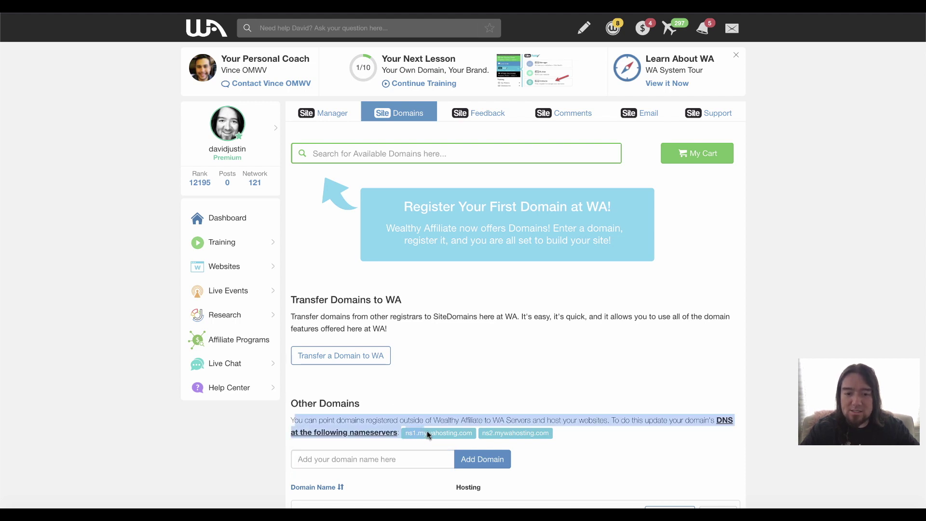
click(439, 431)
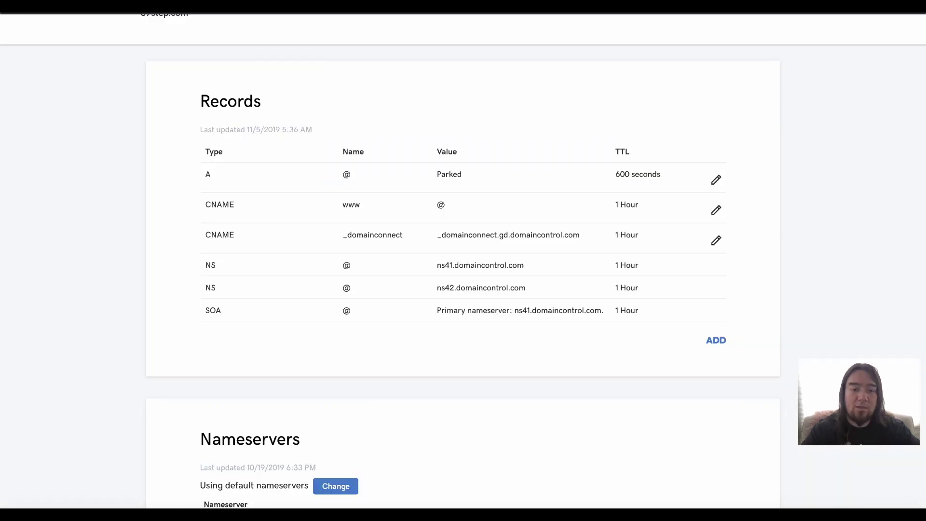
scroll(284, 226, up, 2)
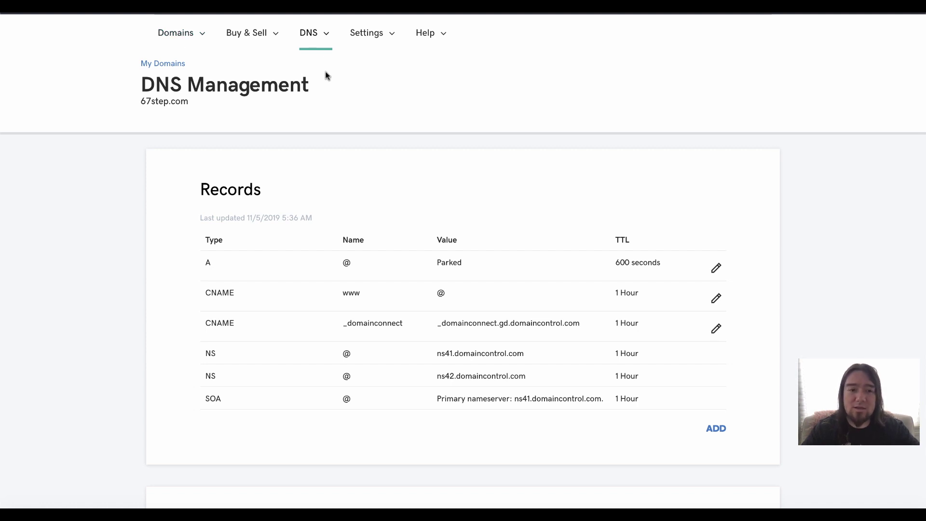
scroll(324, 74, down, 1)
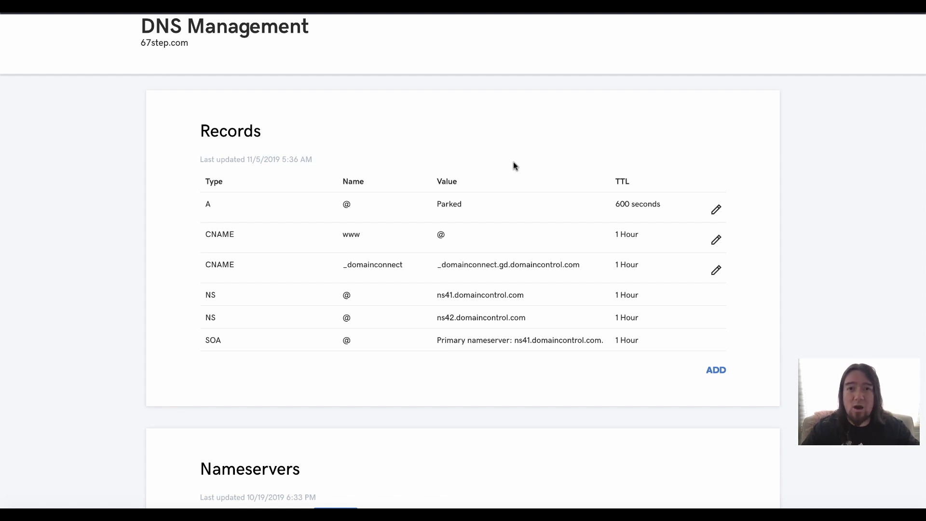
scroll(359, 175, down, 4)
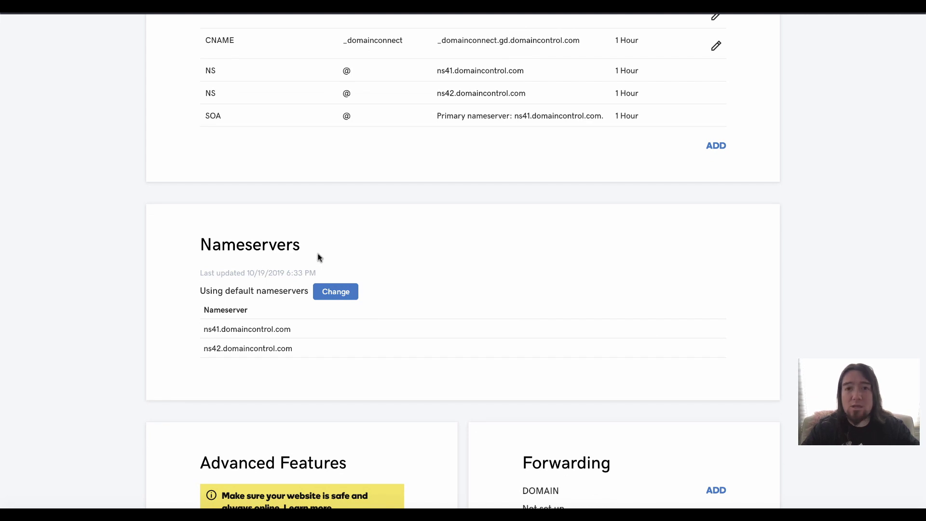
scroll(318, 258, up, 2)
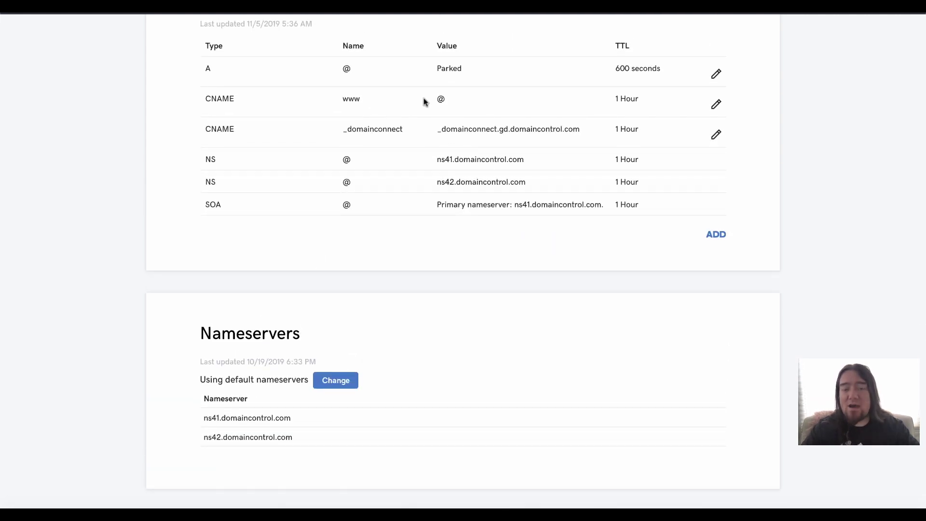
scroll(434, 117, up, 1)
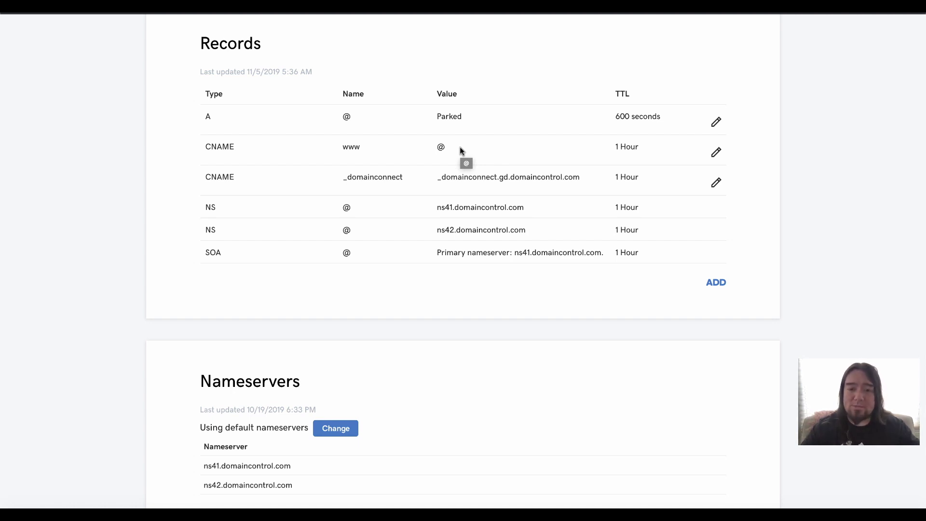
scroll(459, 148, down, 3)
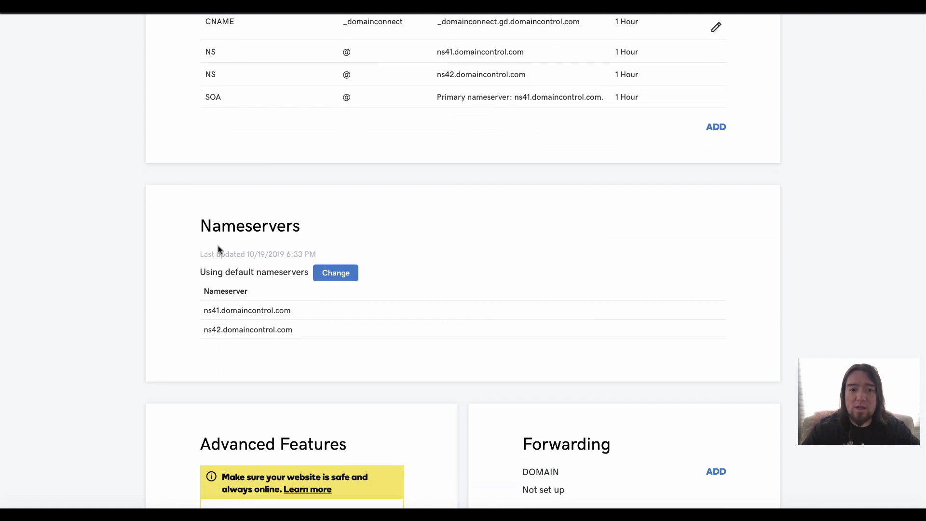
Step: Set 67step.com's custom nameservers to ns1.mywahosting.com and ns2.mywahosting.com and save
click(326, 276)
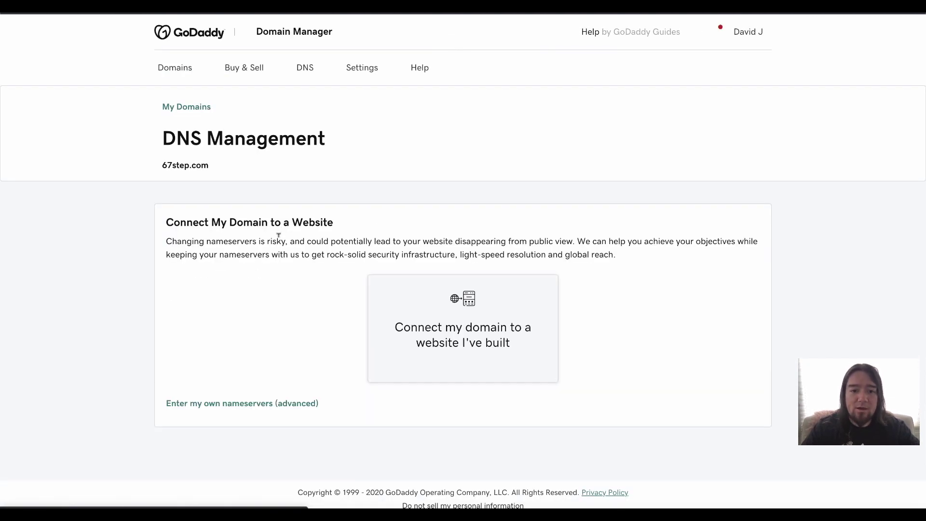
click(232, 404)
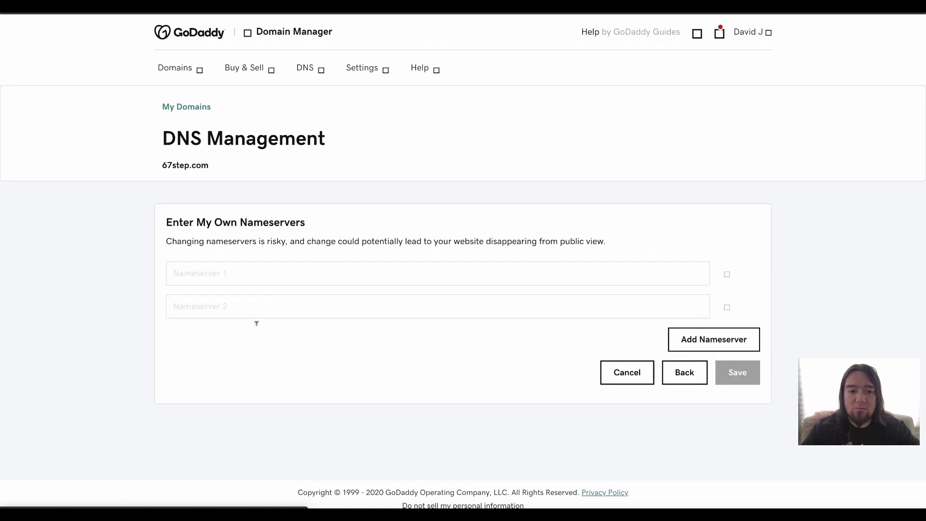
click(215, 274)
text(ns1.mywahosting.com)
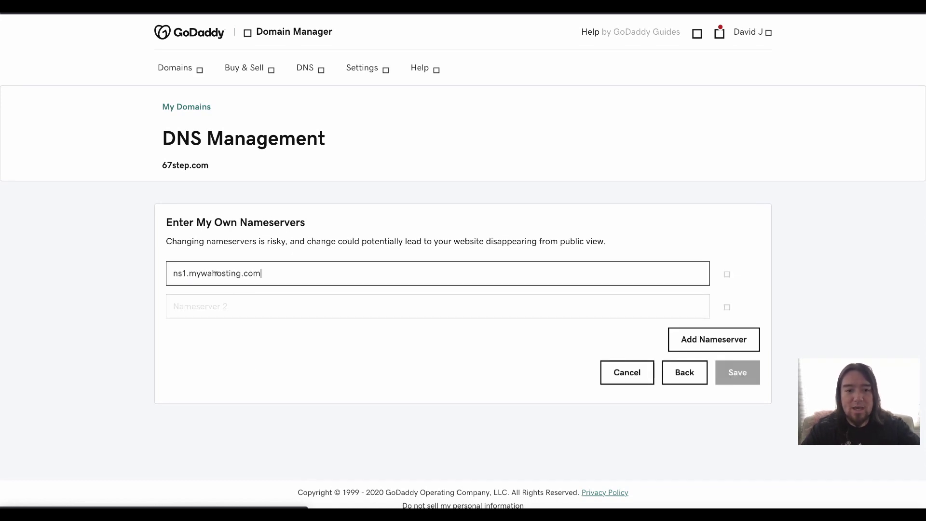
click(221, 301)
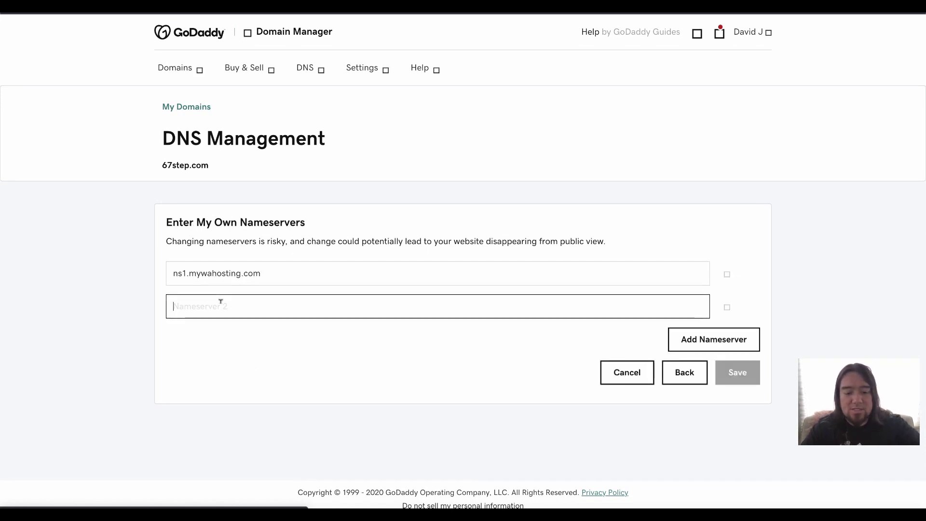
text(ns1.mywahosting.com)
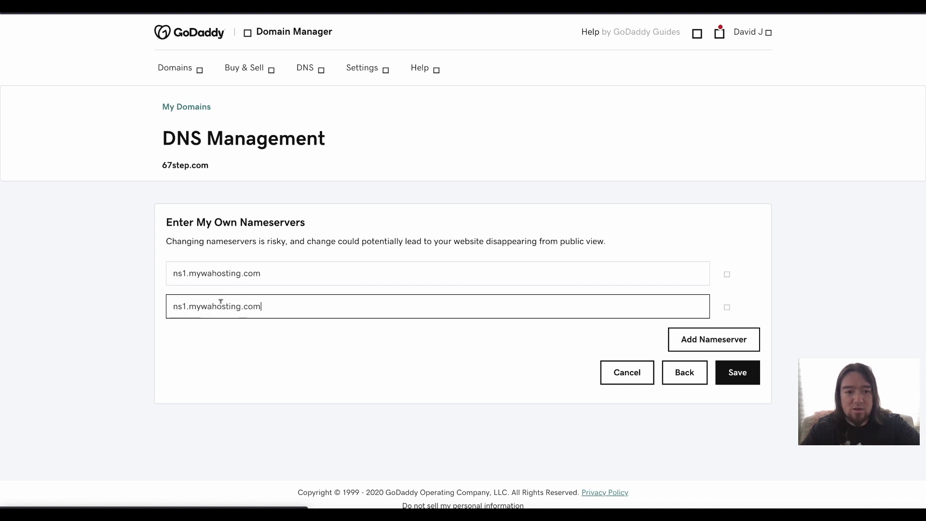
click(186, 305)
key(BackSpace)
text(2)
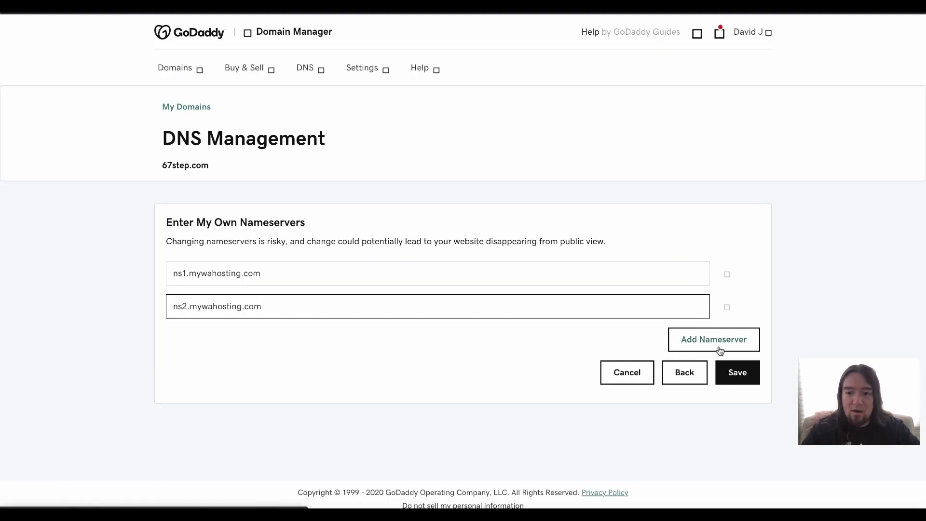
click(736, 370)
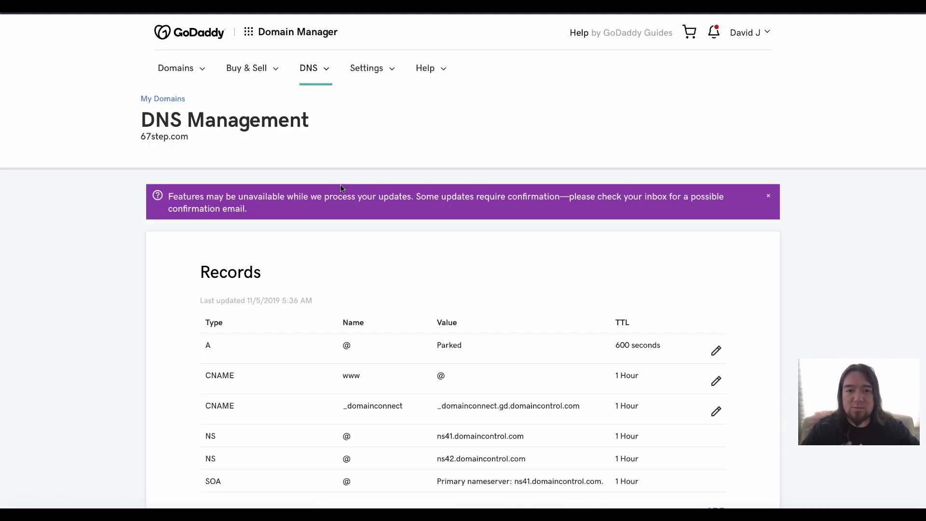
Step: Reload DNS management to confirm the mywahosting.com nameservers, then select the domain name 67step.com
scroll(341, 186, down, 4)
scroll(357, 154, up, 2)
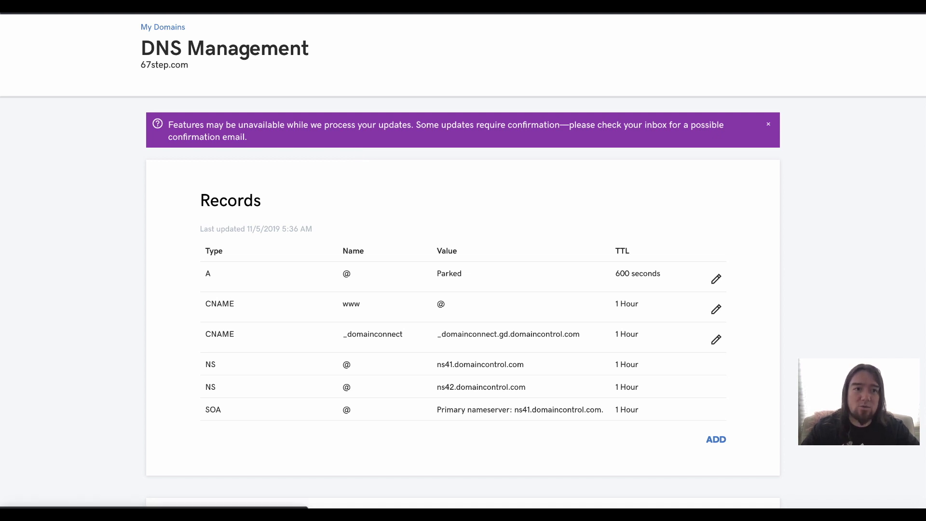
key(F5)
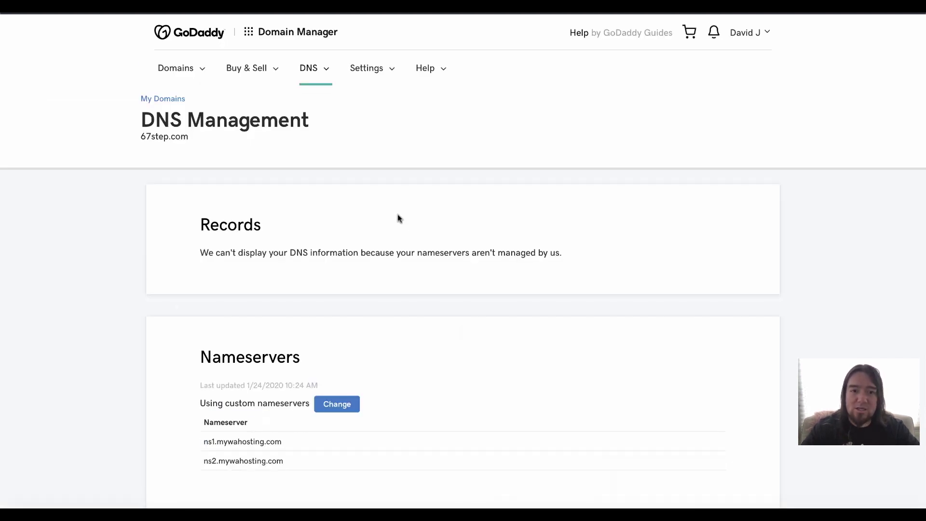
scroll(307, 313, down, 2)
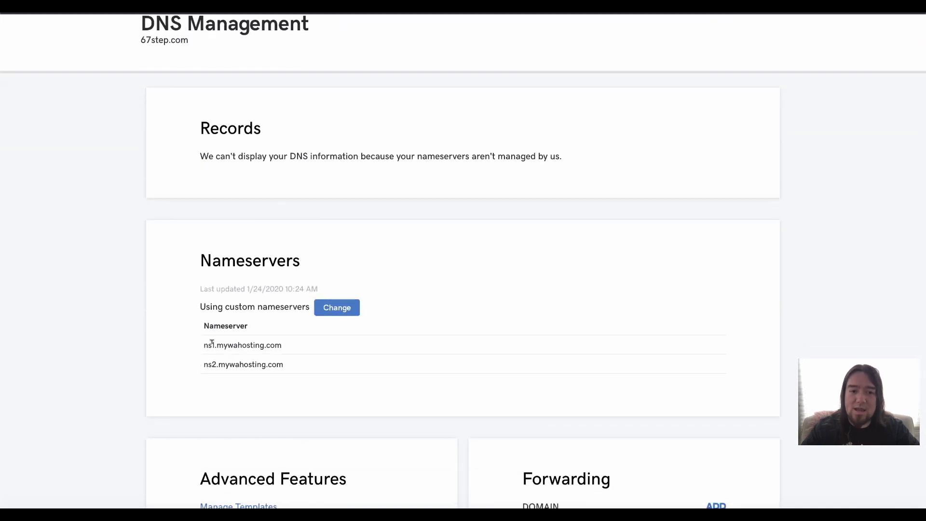
drag(209, 343, 307, 362)
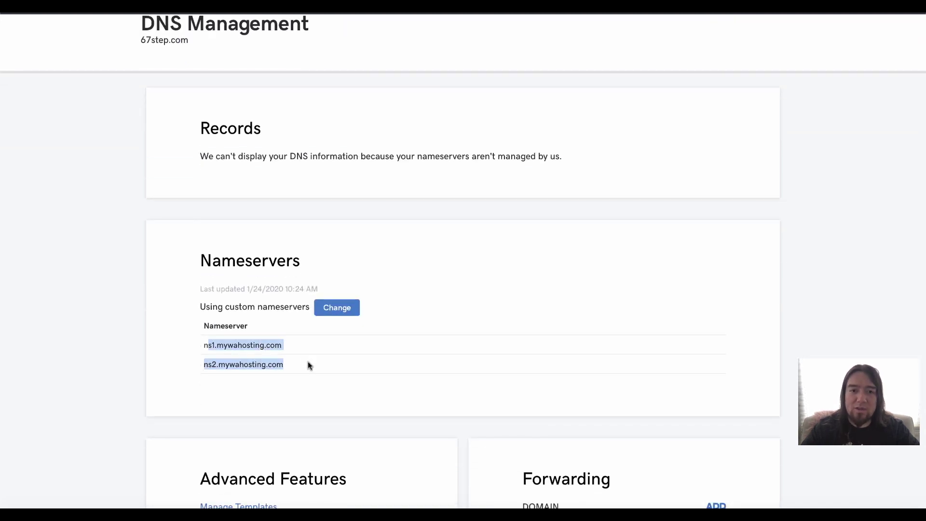
click(308, 363)
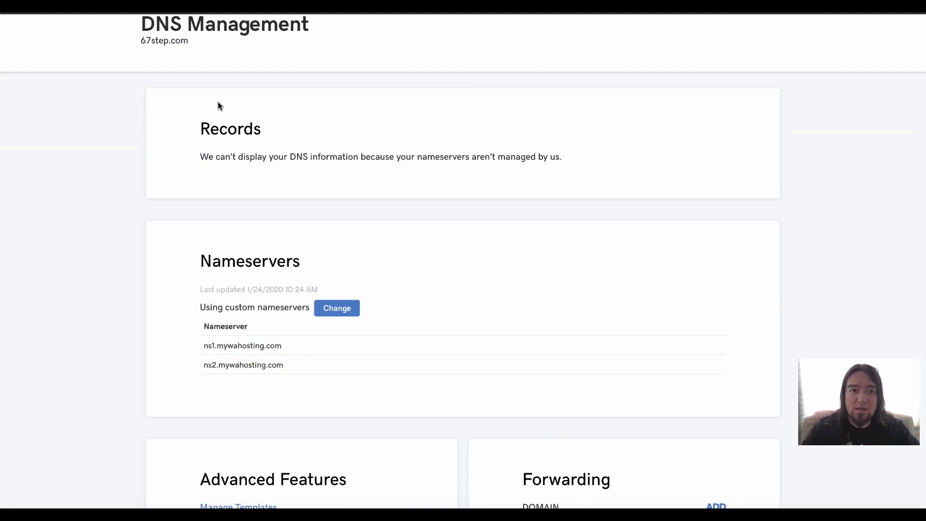
scroll(217, 103, up, 2)
triple_click(165, 112)
key(ctrl+c)
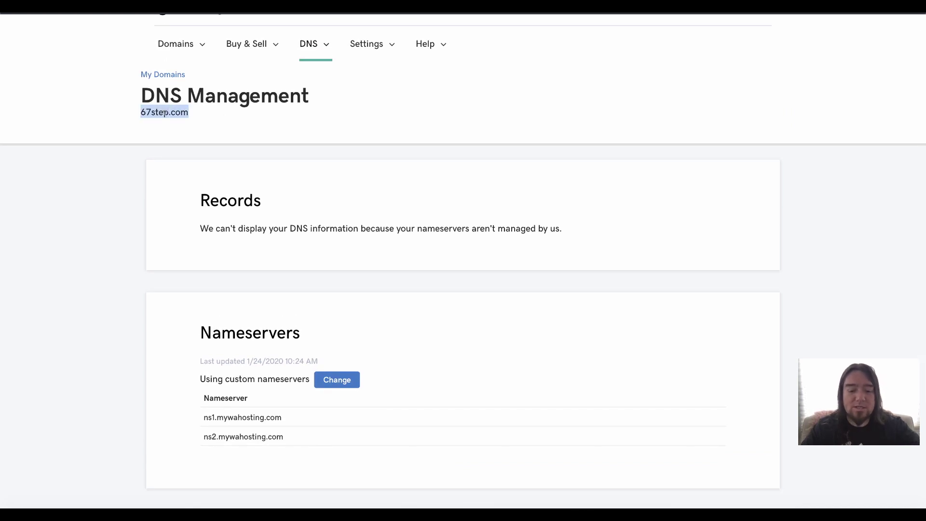
Step: Paste 67step.com into Wealthy Affiliate's outside-domain field and add it
key(ctrl+Tab)
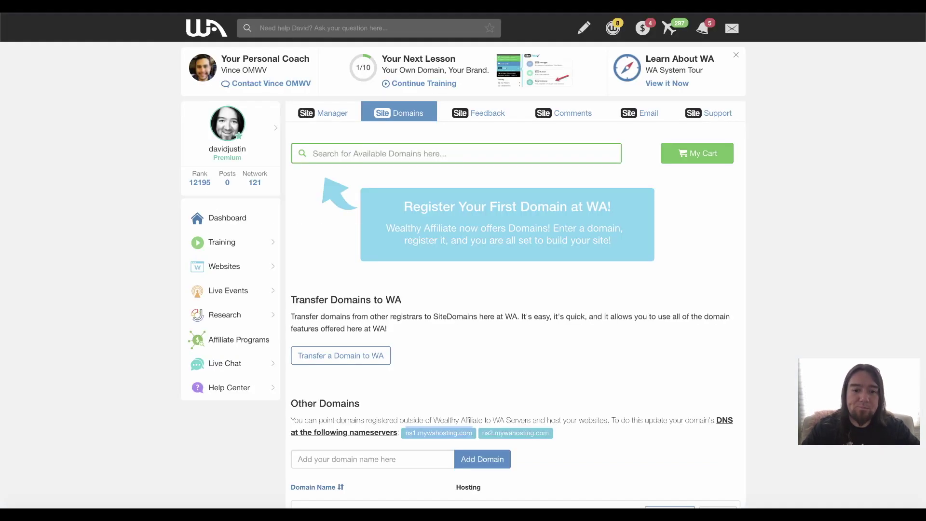
click(309, 459)
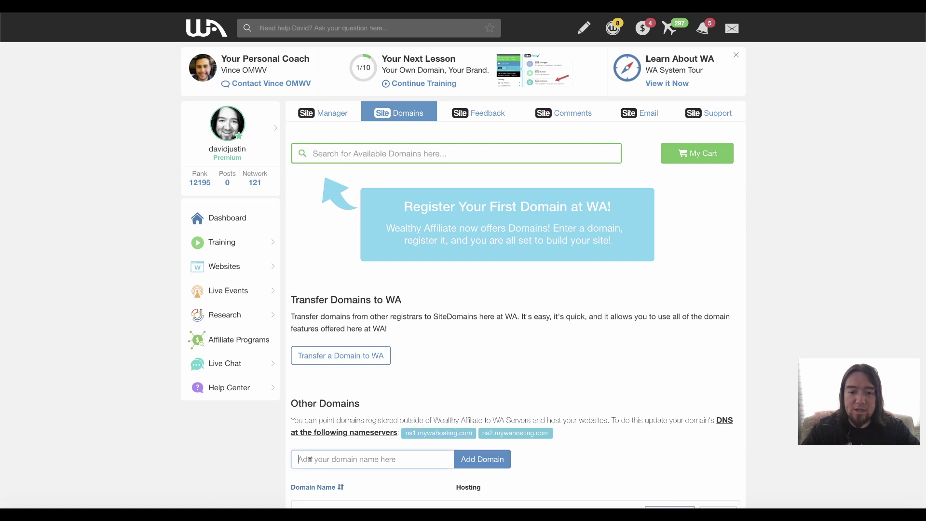
key(ctrl+v)
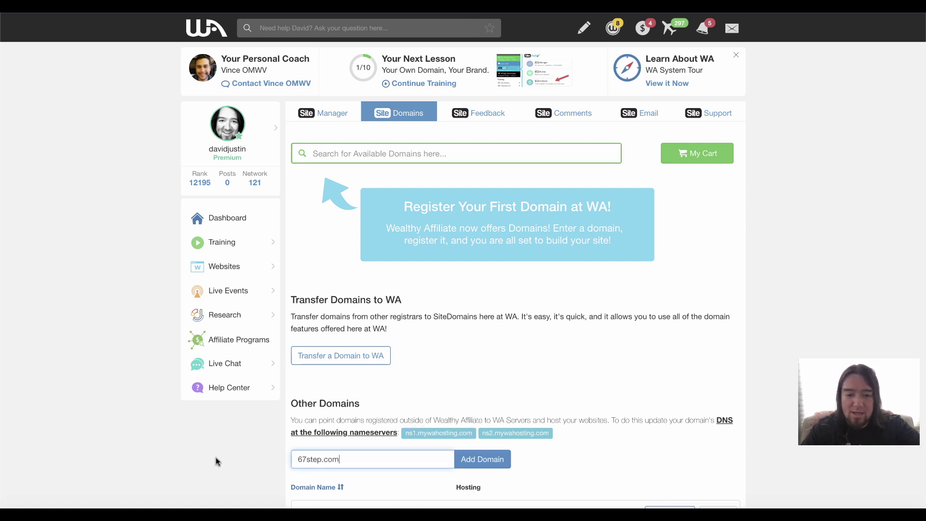
click(482, 458)
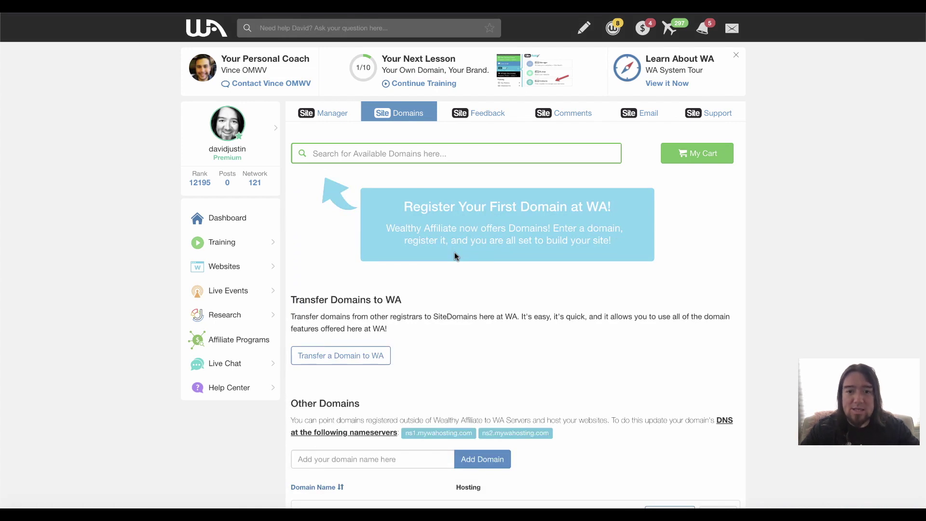
click(636, 119)
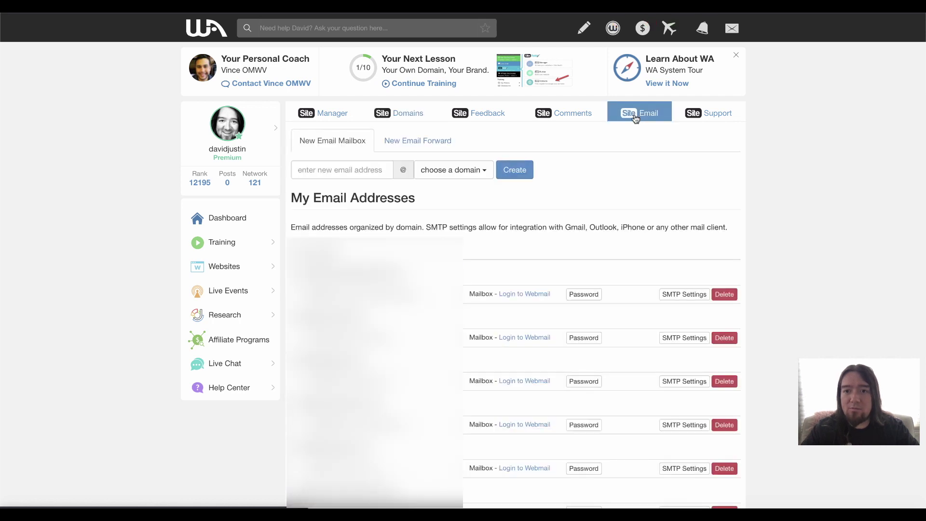
Step: Create a new mailbox on the 67step.com domain with the chosen mailbox name
click(484, 177)
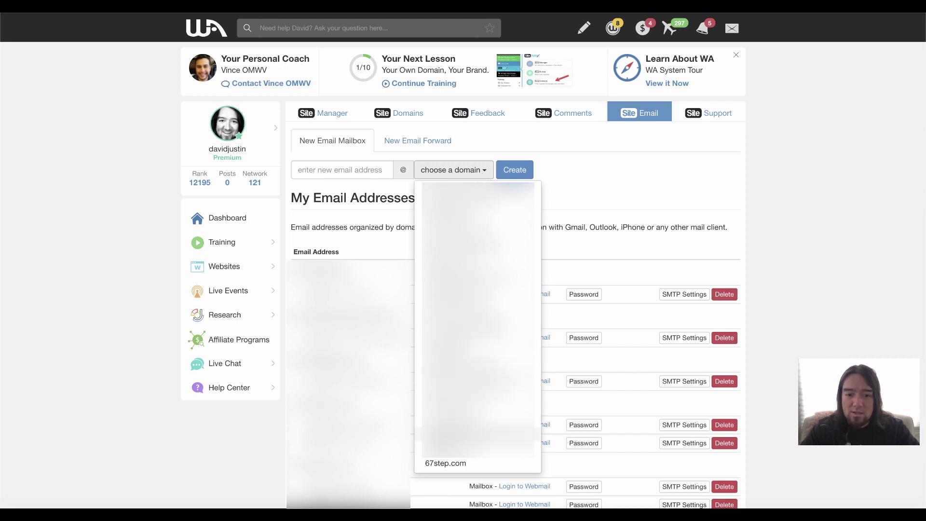
click(439, 464)
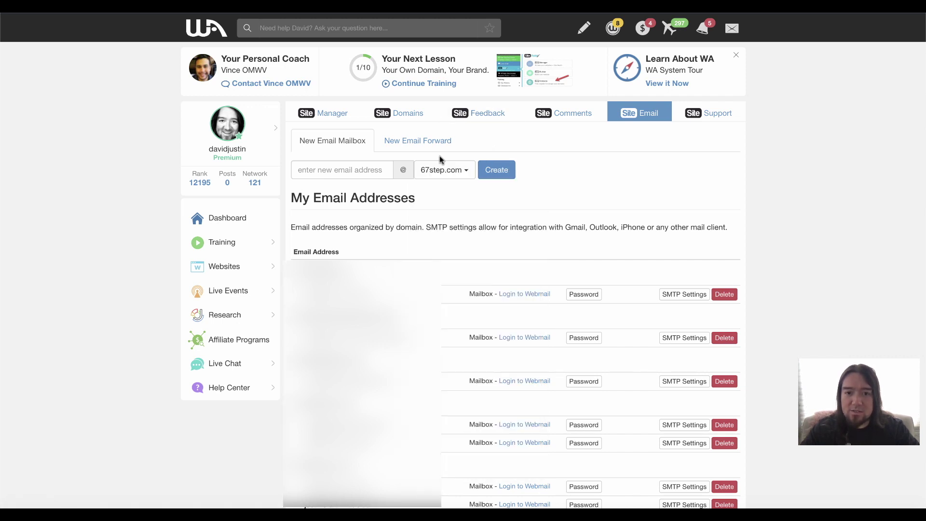
click(350, 169)
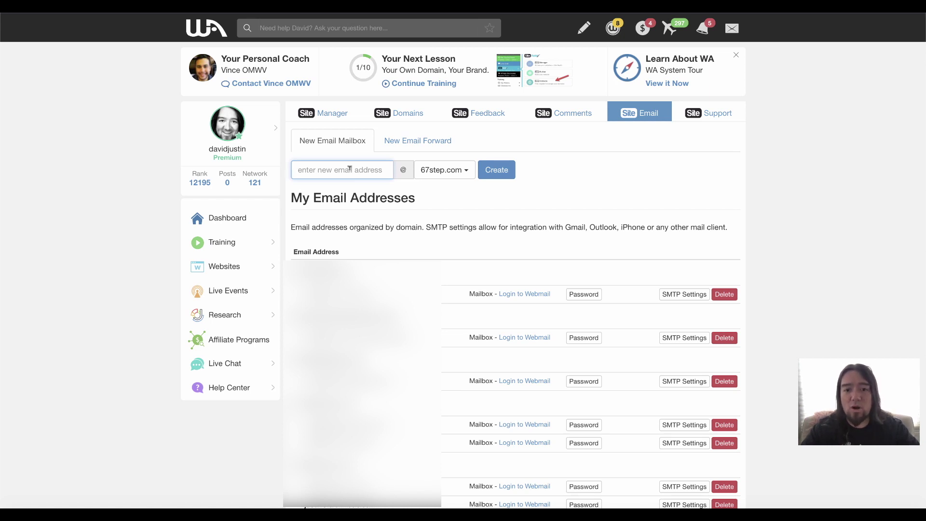
text(david)
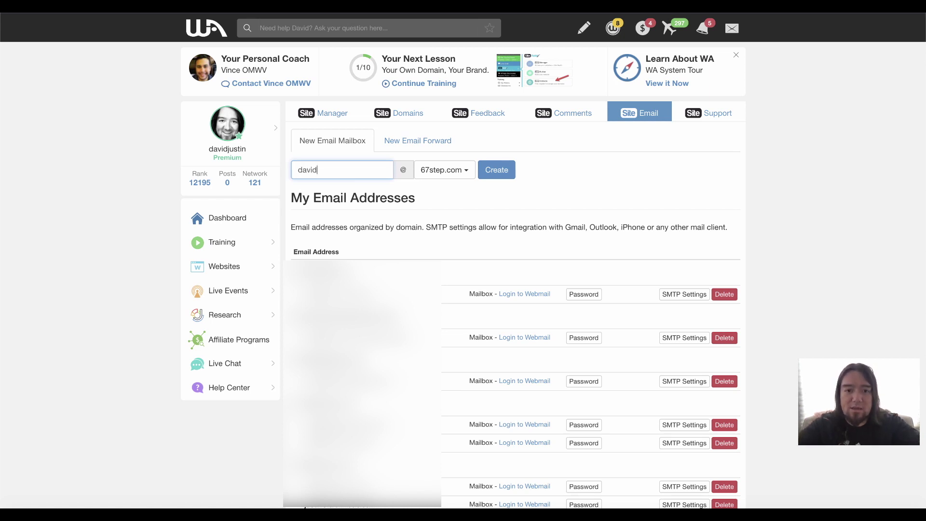
click(502, 176)
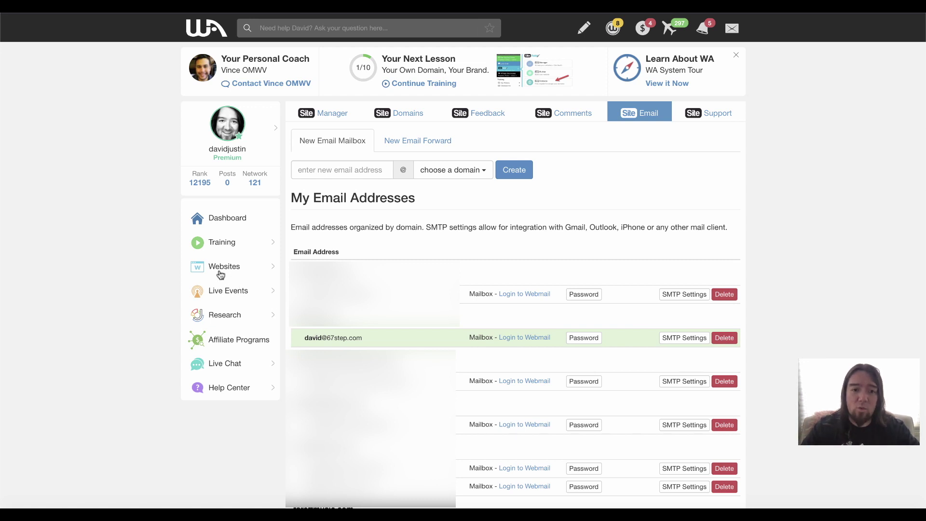
Step: Build a new website on owned domain 67step.com titled '67 Step' using the Travelbiz theme
mouse_move(220, 272)
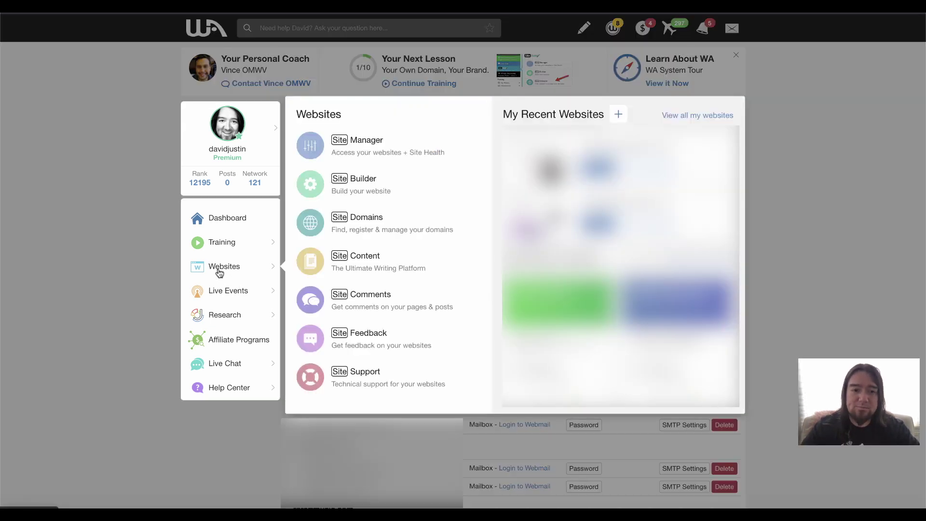
click(352, 148)
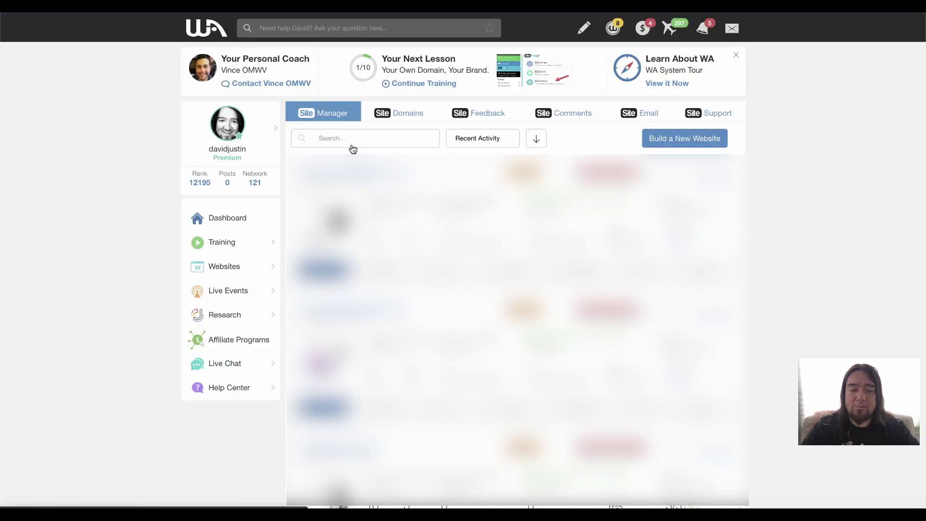
click(664, 141)
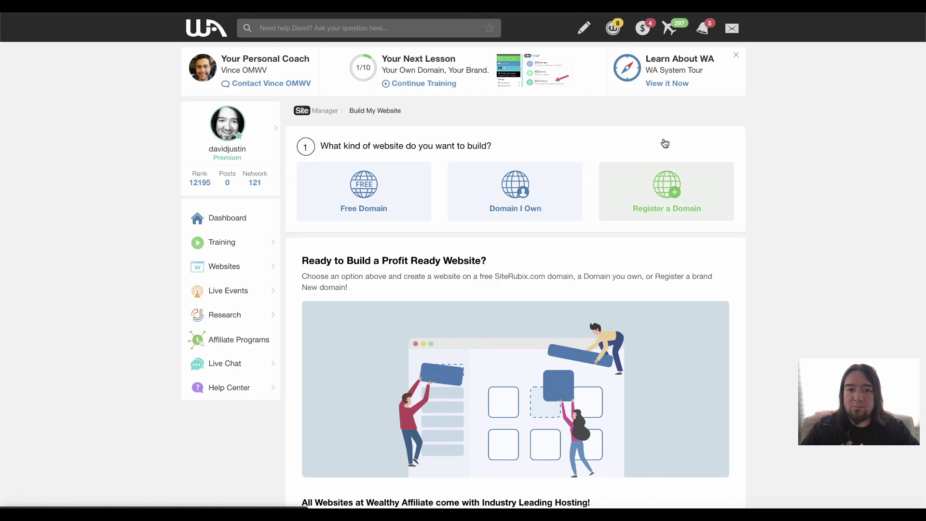
click(519, 213)
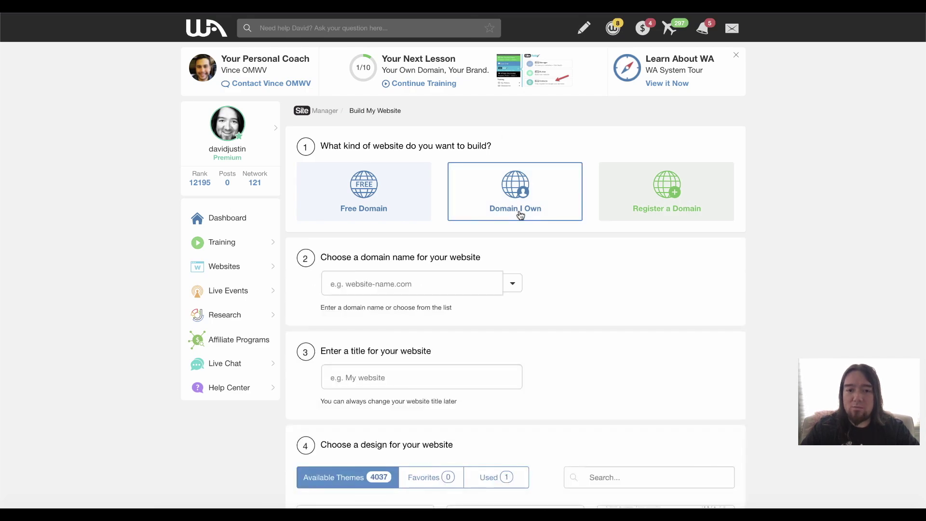
click(512, 286)
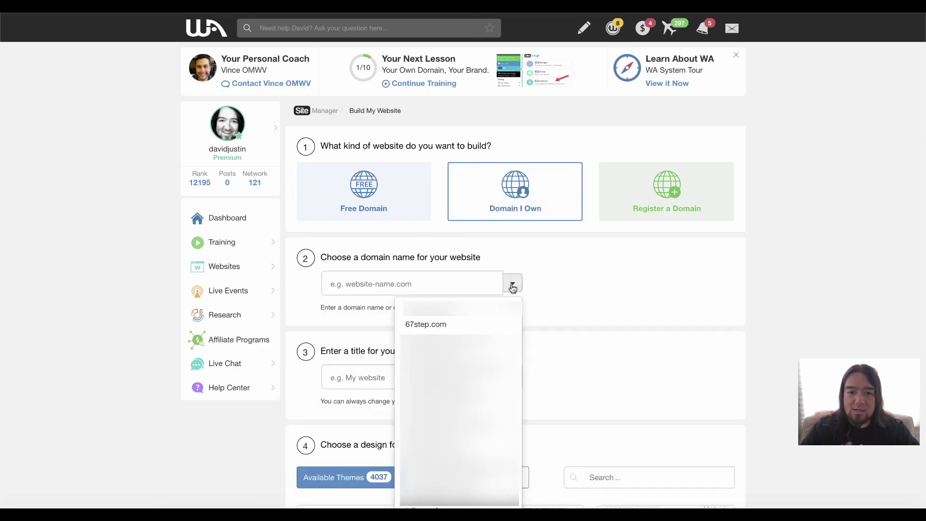
click(425, 324)
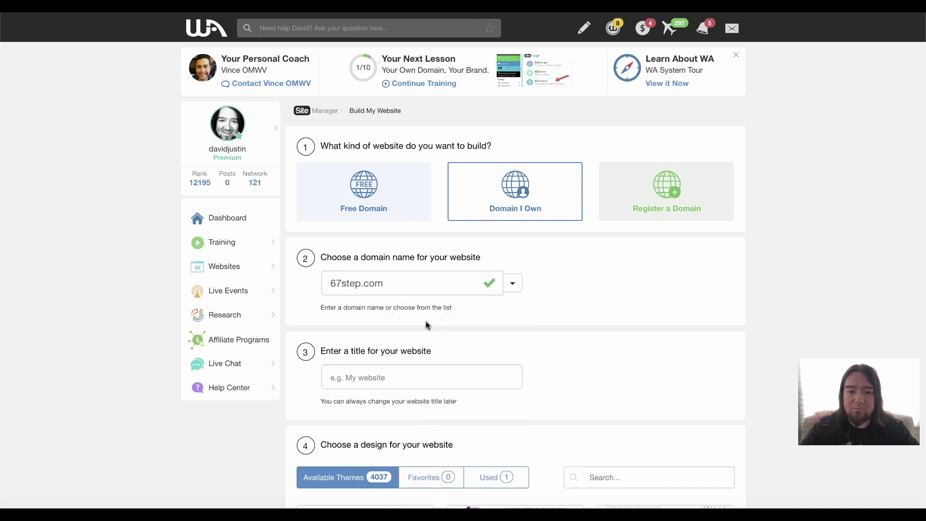
click(347, 377)
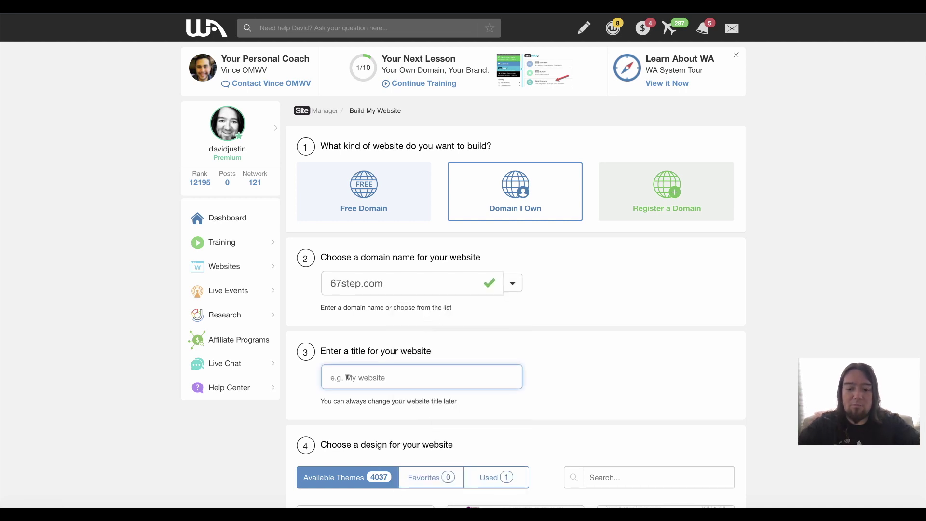
text(67 Step)
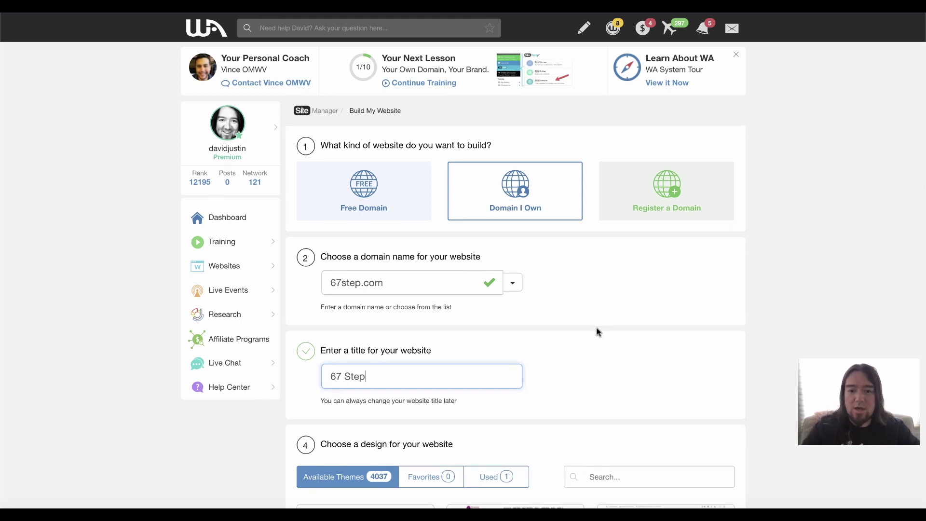
scroll(597, 328, down, 3)
scroll(597, 328, down, 2)
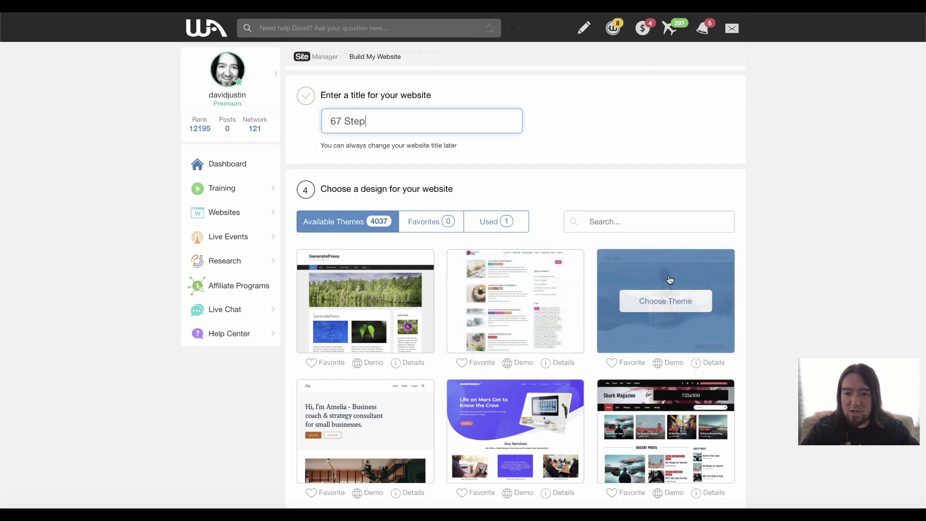
click(649, 301)
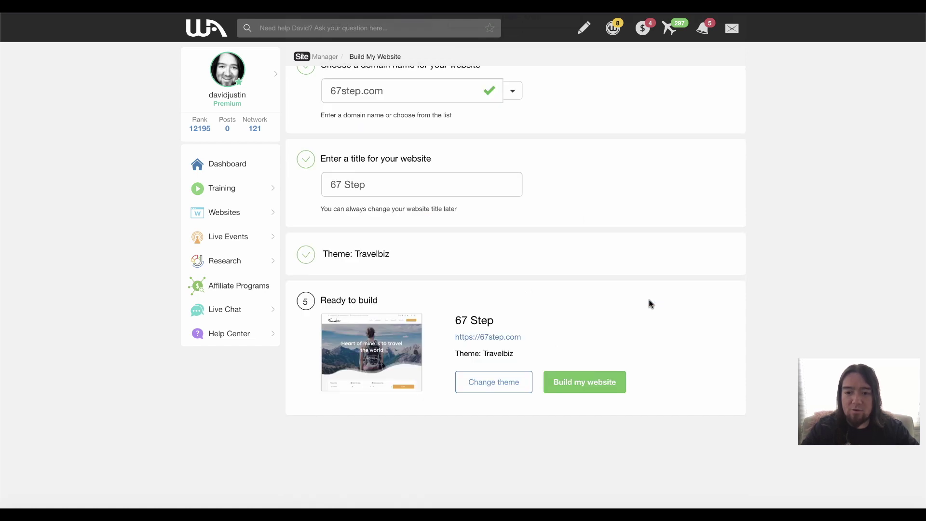
click(572, 385)
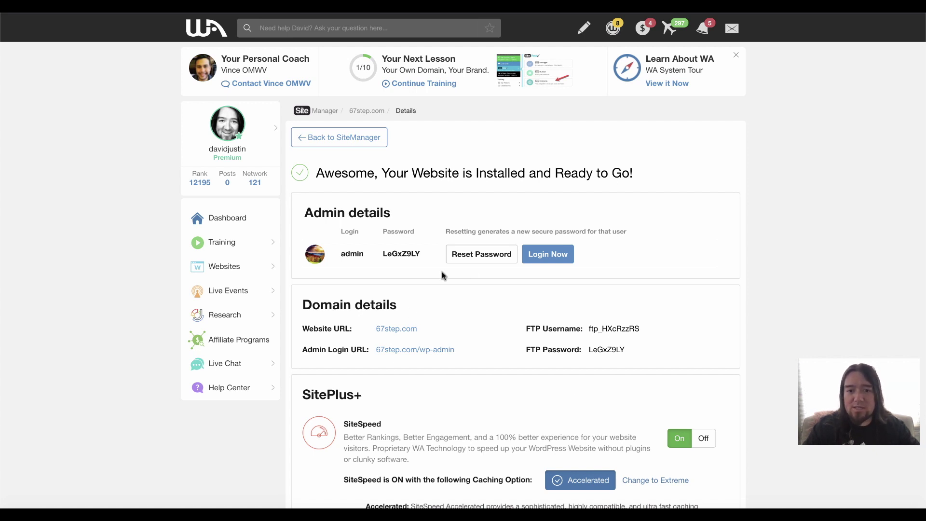
Step: Log into the new 67step.com WordPress admin with Login Now once installation finishes
click(562, 253)
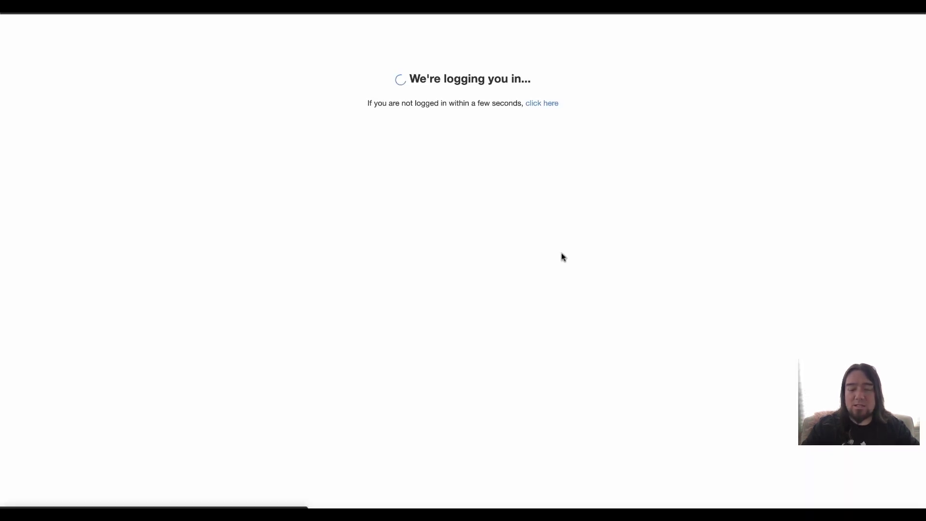